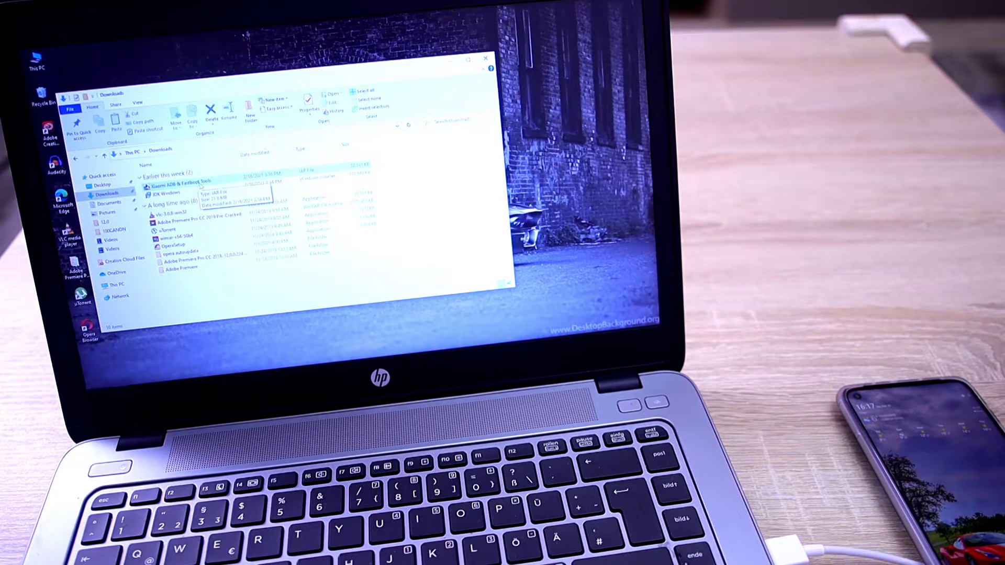
Launch Xiaomi ADB & Fastboot Tools from its file, then browse the Disabler and Reinstaller lists
{"action": "right_click", "coordinate": [203, 189]}
{"action": "left_click", "coordinate": [225, 188]}
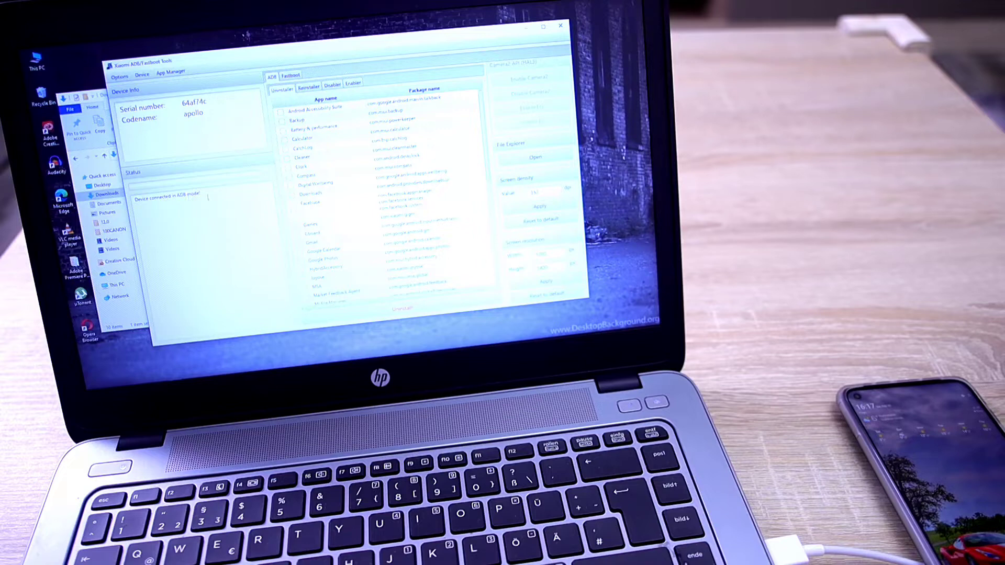
{"action": "left_click", "coordinate": [333, 86]}
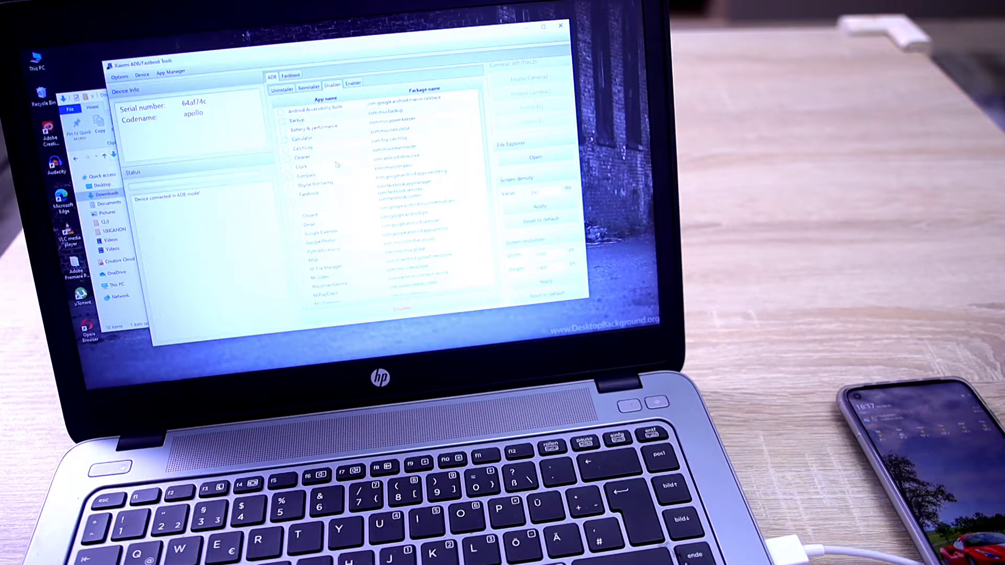
{"action": "scroll", "coordinate": [335, 174], "scroll_direction": "down", "scroll_amount": 2}
{"action": "scroll", "coordinate": [335, 175], "scroll_direction": "down", "scroll_amount": 1}
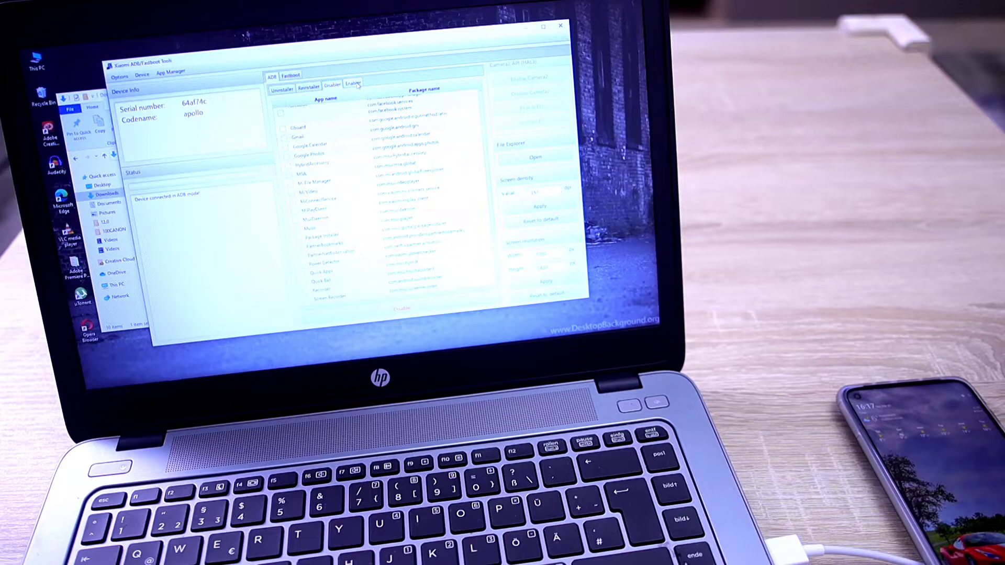
{"action": "left_click", "coordinate": [317, 89]}
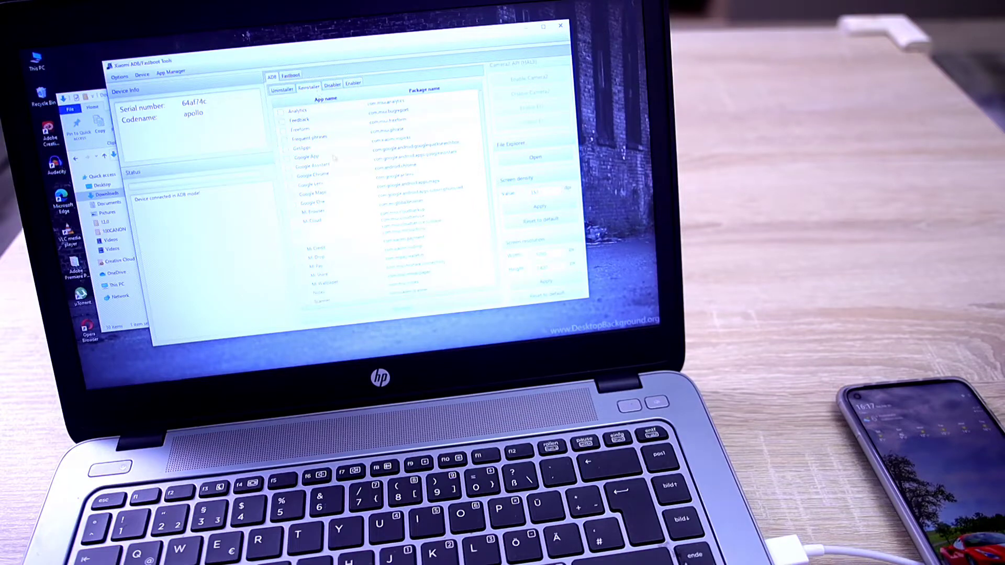
{"action": "scroll", "coordinate": [335, 157], "scroll_direction": "down", "scroll_amount": 1}
{"action": "scroll", "coordinate": [334, 158], "scroll_direction": "up", "scroll_amount": 1}
Mark Screen Recorder in the Uninstaller list and uninstall it, confirming with Yes
{"action": "left_click", "coordinate": [284, 93]}
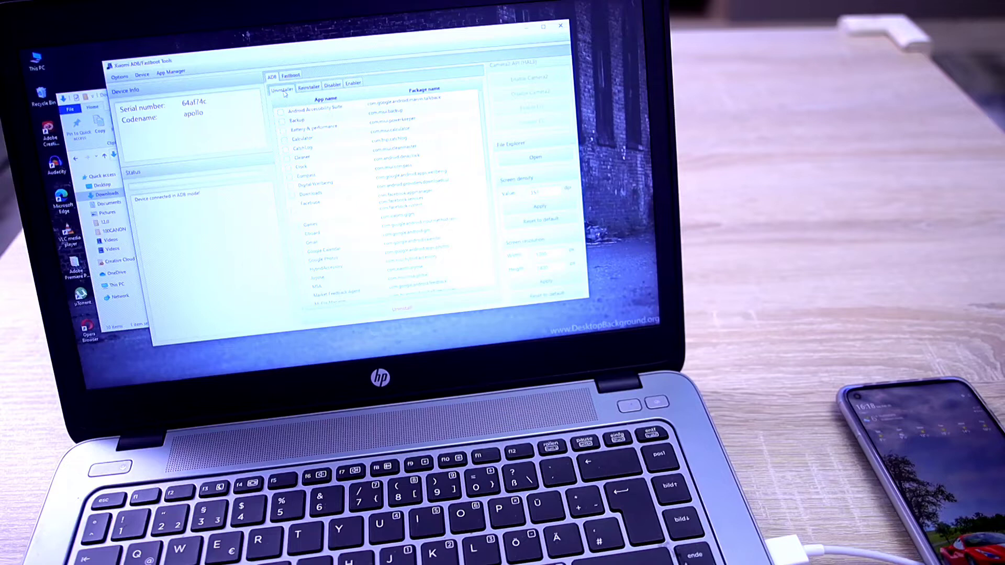
{"action": "scroll", "coordinate": [345, 196], "scroll_direction": "down", "scroll_amount": 3}
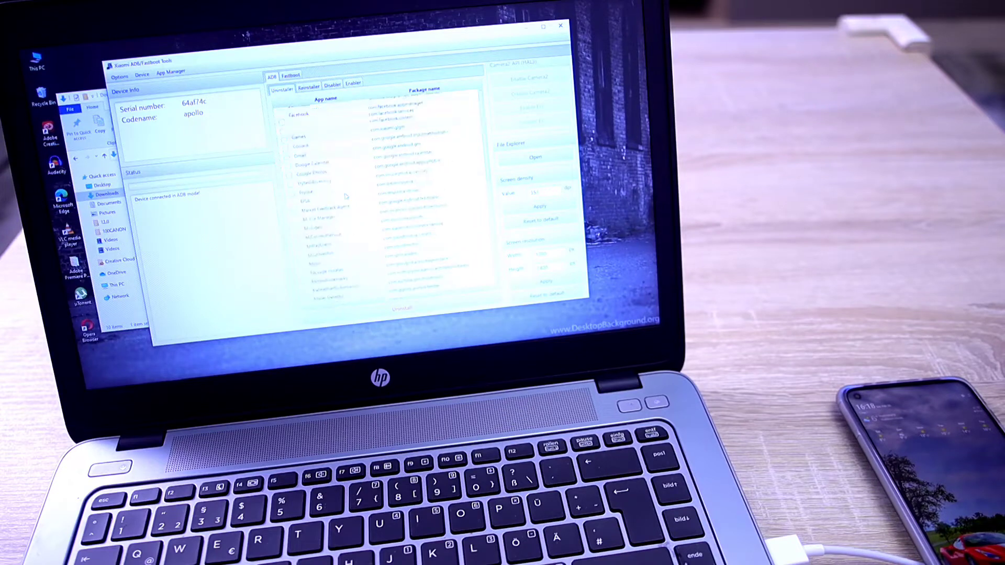
{"action": "scroll", "coordinate": [345, 196], "scroll_direction": "down", "scroll_amount": 3}
{"action": "scroll", "coordinate": [345, 196], "scroll_direction": "down", "scroll_amount": 3}
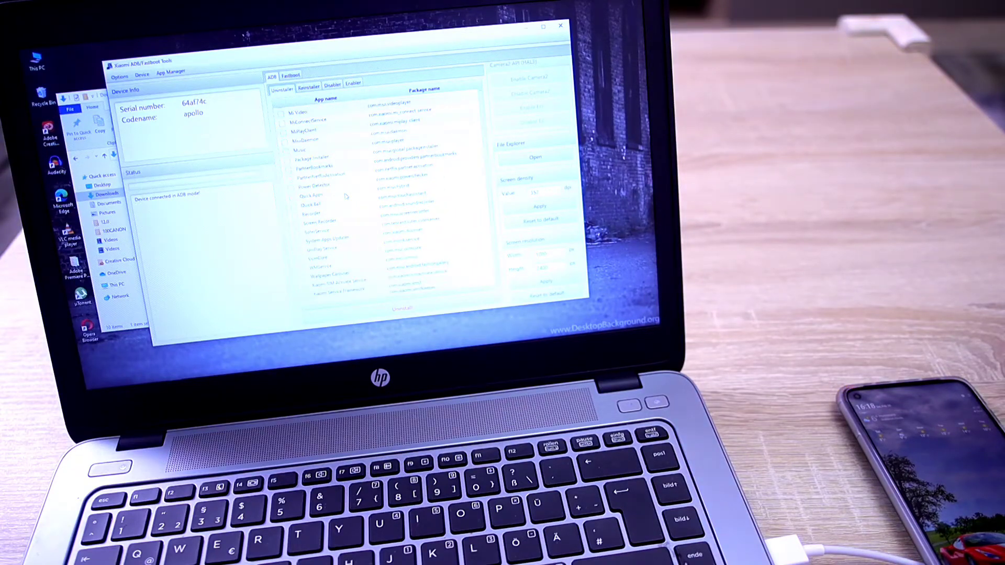
{"action": "scroll", "coordinate": [347, 196], "scroll_direction": "down", "scroll_amount": 1}
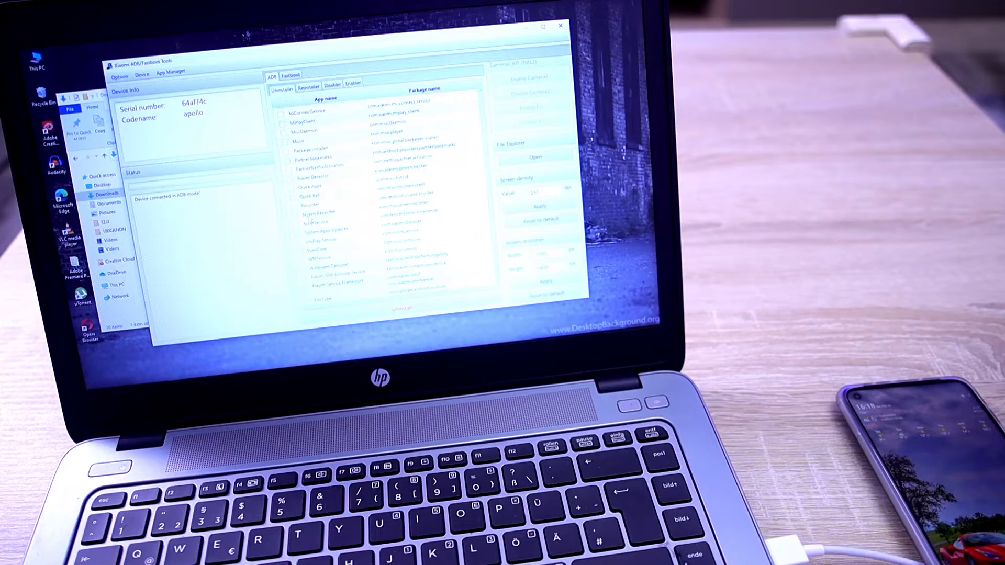
{"action": "left_click", "coordinate": [308, 212]}
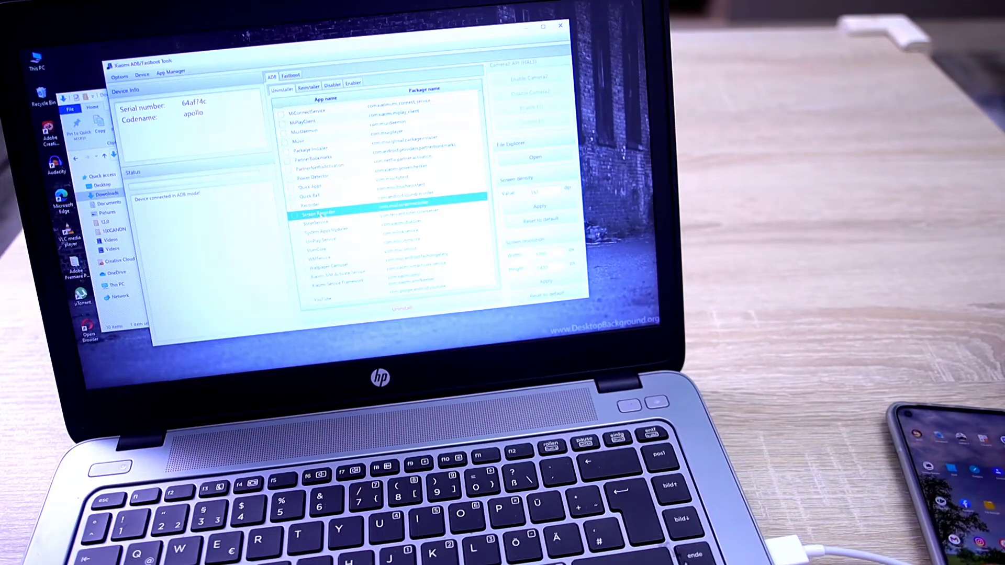
{"action": "left_click", "coordinate": [295, 216]}
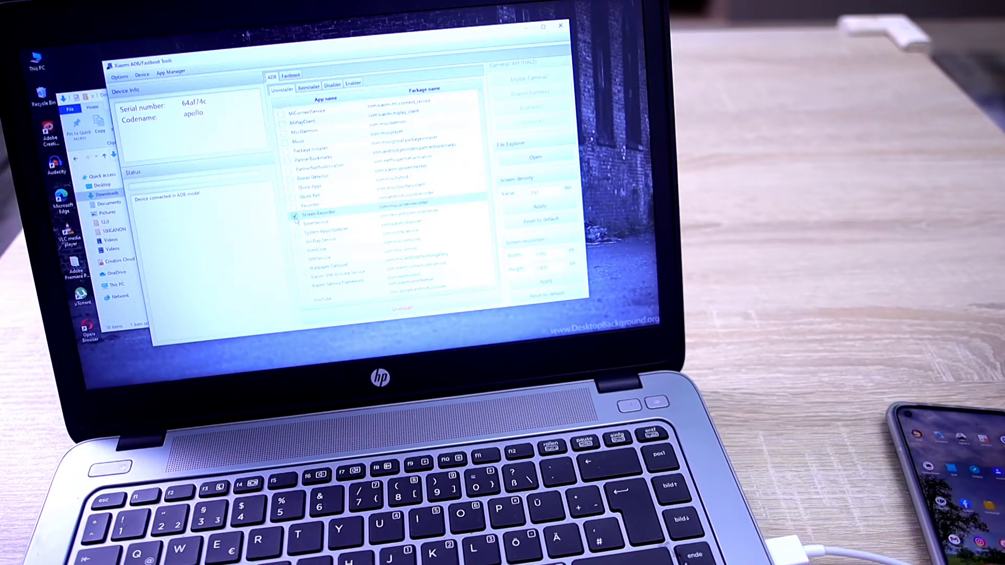
{"action": "left_click", "coordinate": [401, 309]}
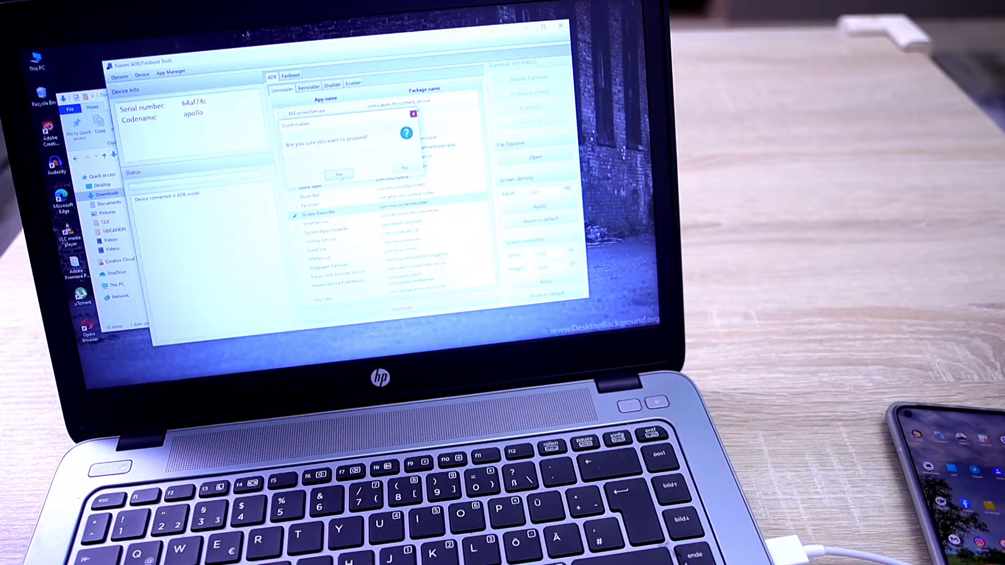
{"action": "left_click", "coordinate": [340, 177]}
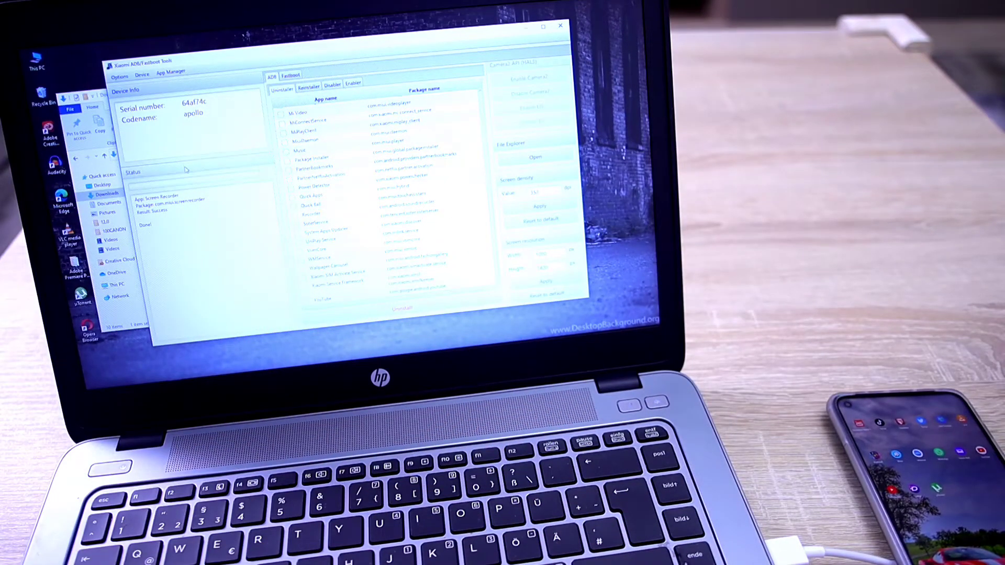
Reinstall Screen Recorder from the Reinstaller list, confirm with Yes, then view the Enabler list
{"action": "left_click", "coordinate": [311, 92]}
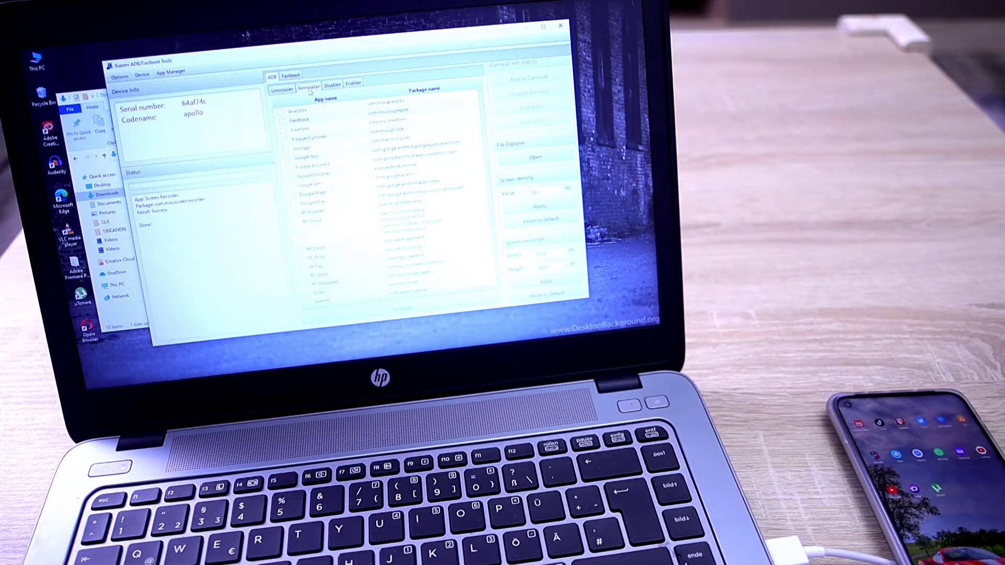
{"action": "scroll", "coordinate": [329, 214], "scroll_direction": "down", "scroll_amount": 2}
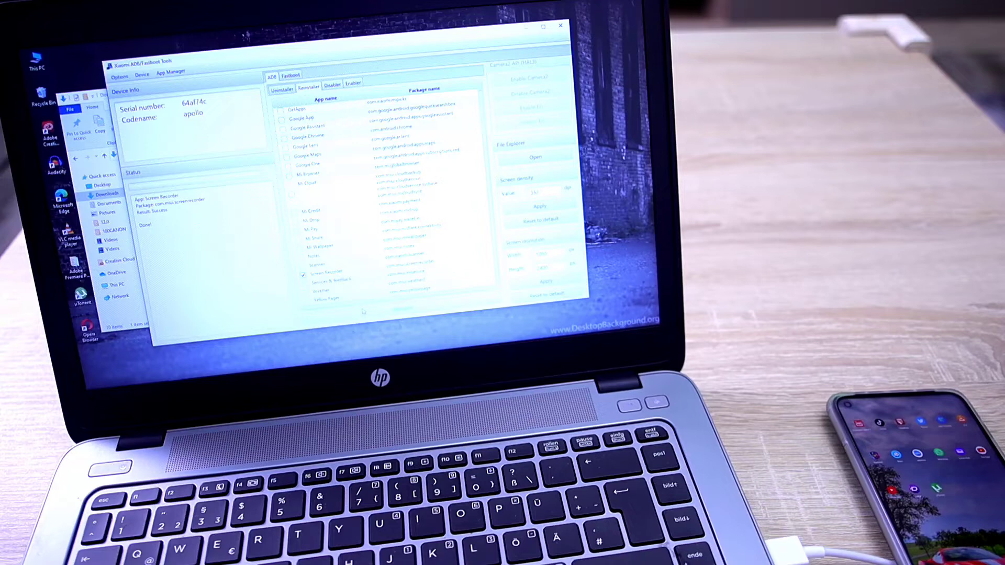
{"action": "left_click", "coordinate": [400, 311]}
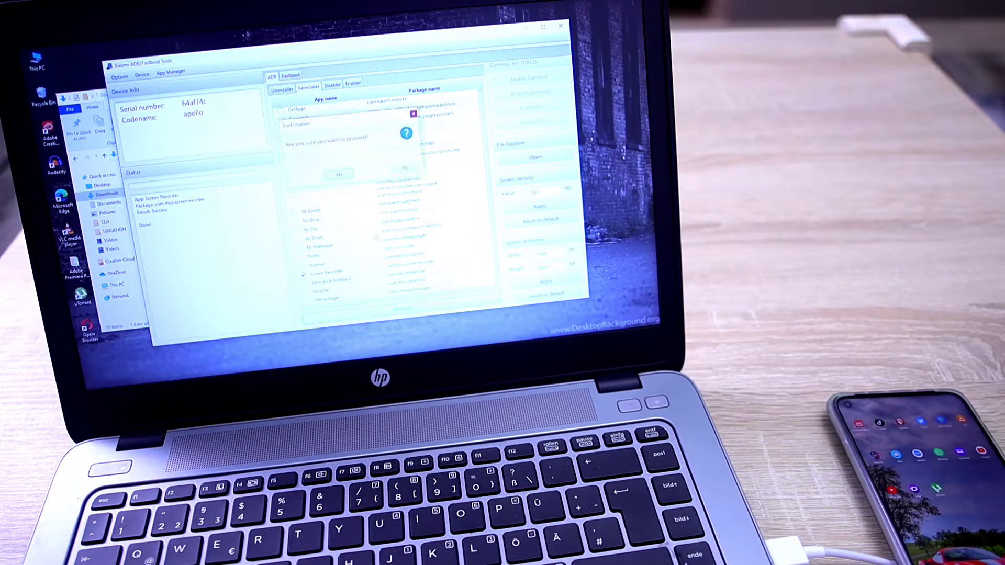
{"action": "left_click", "coordinate": [340, 176]}
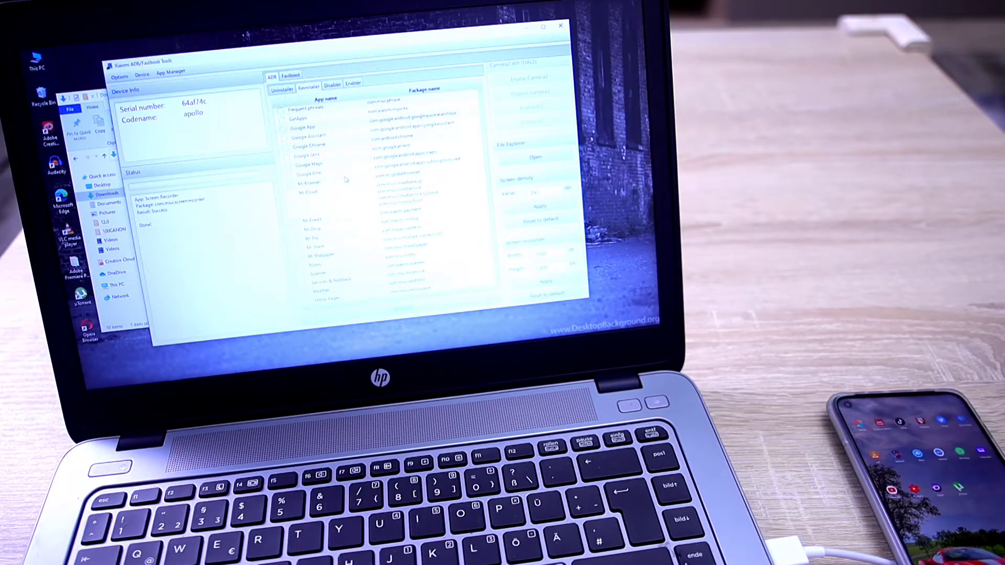
{"action": "left_click", "coordinate": [350, 89]}
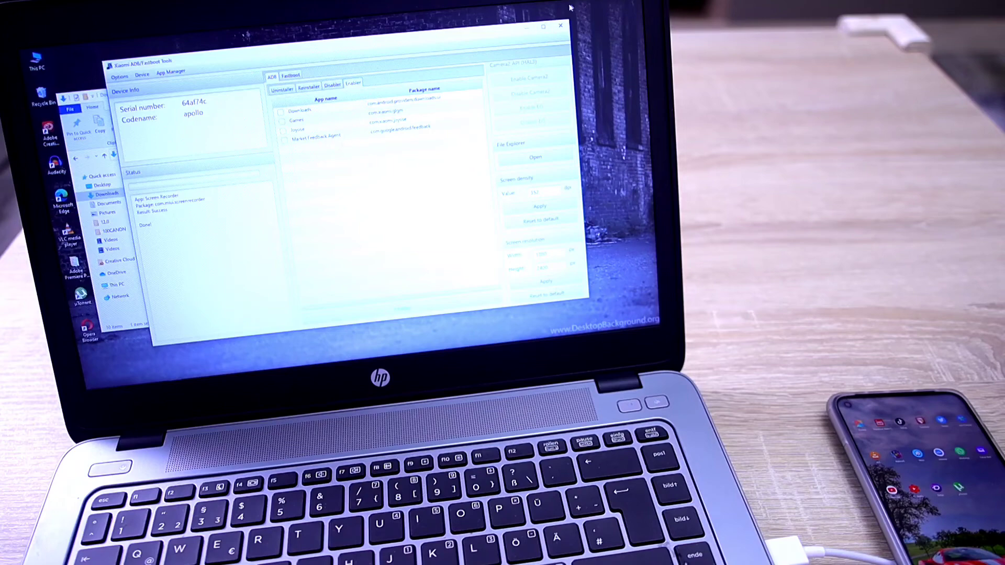
Close the Xiaomi ADB/Fastboot Tools window and the Downloads File Explorer window
{"action": "left_click", "coordinate": [564, 28]}
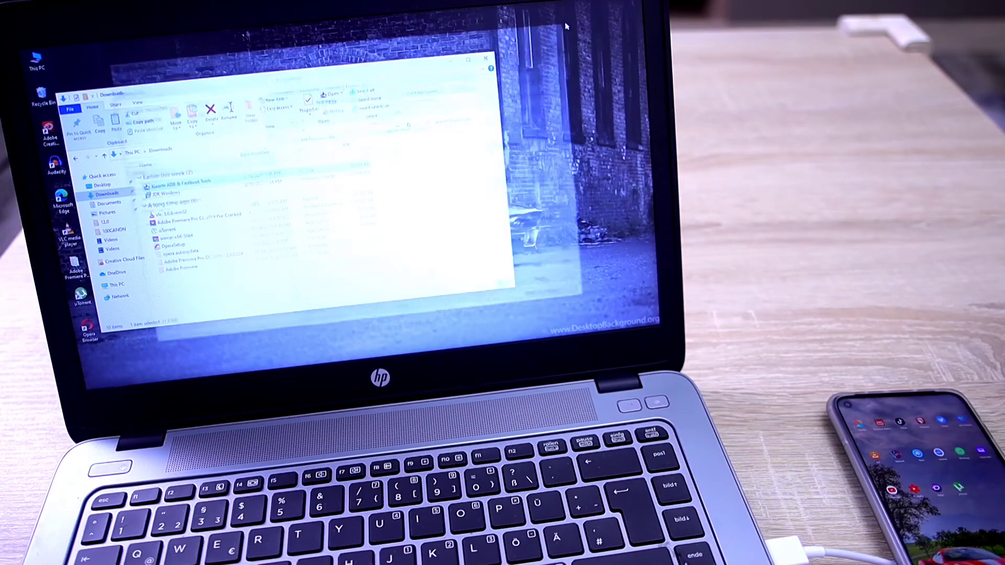
{"action": "left_click", "coordinate": [490, 59]}
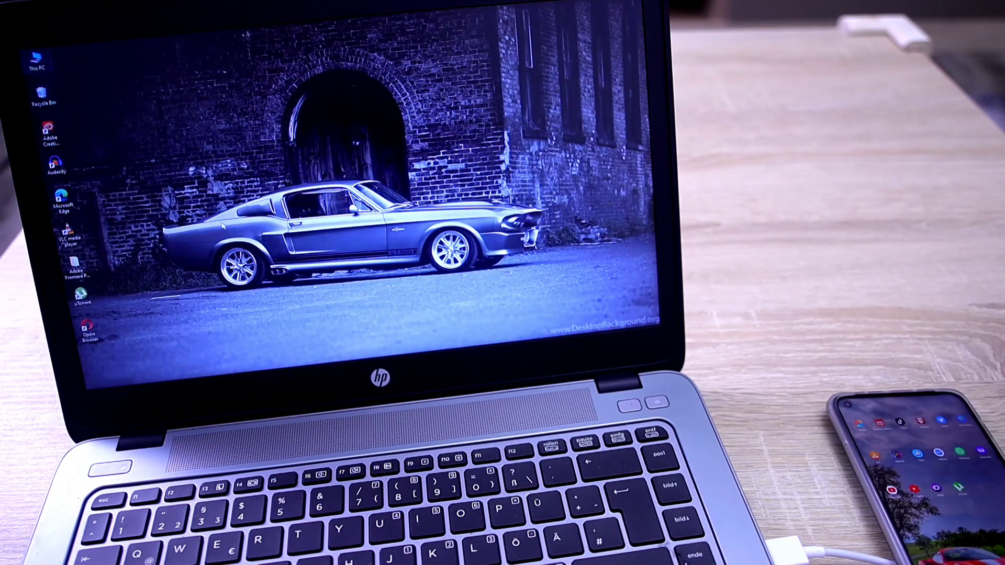